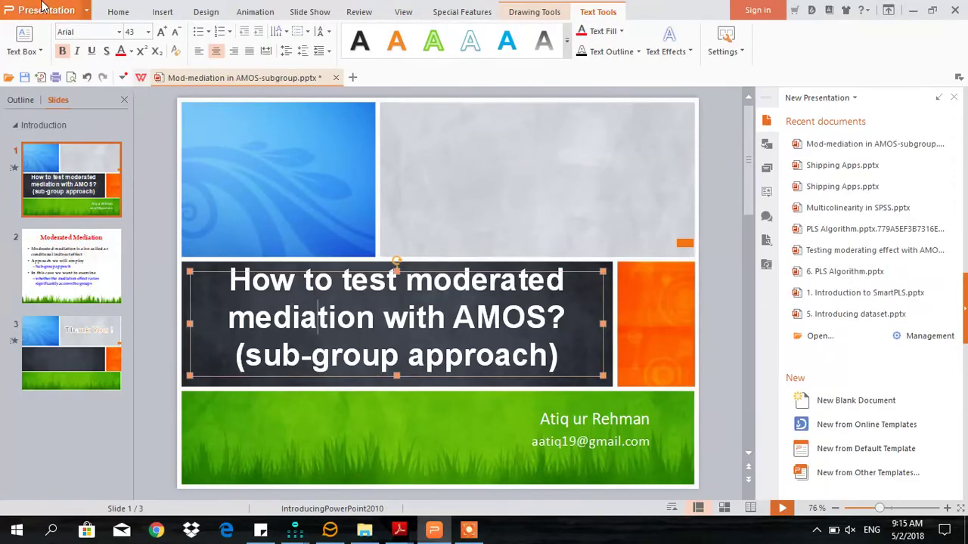
# Switch from WPS Presentation to the Amos 'Modmed : General : Input' path diagram window.
pyautogui.moveTo(297, 530)
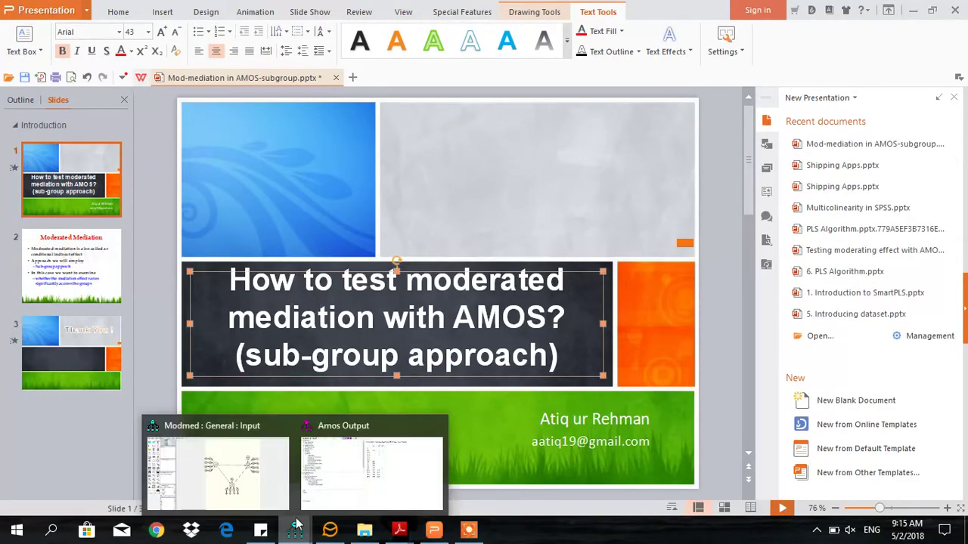
pyautogui.click(259, 469)
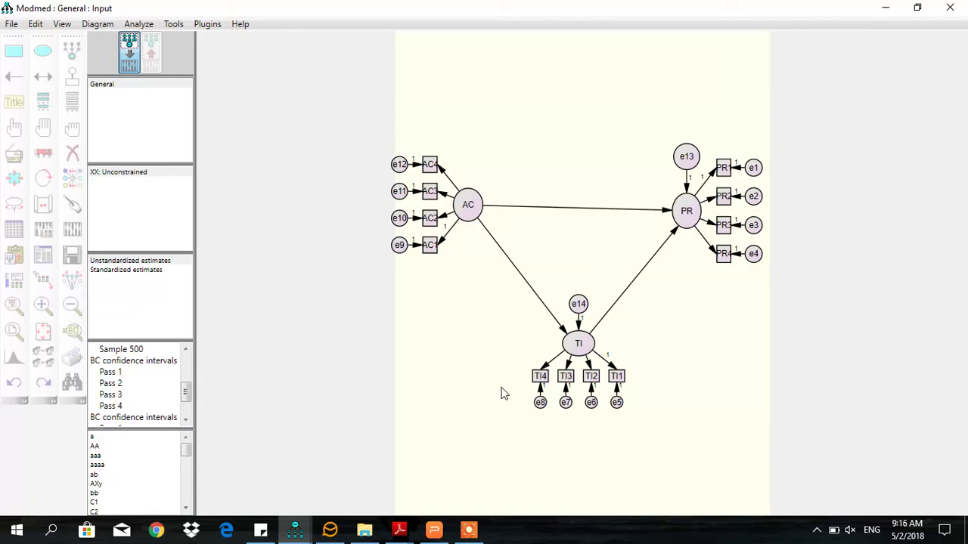
# Rename the General group to Female in Manage Groups.
pyautogui.click(103, 88)
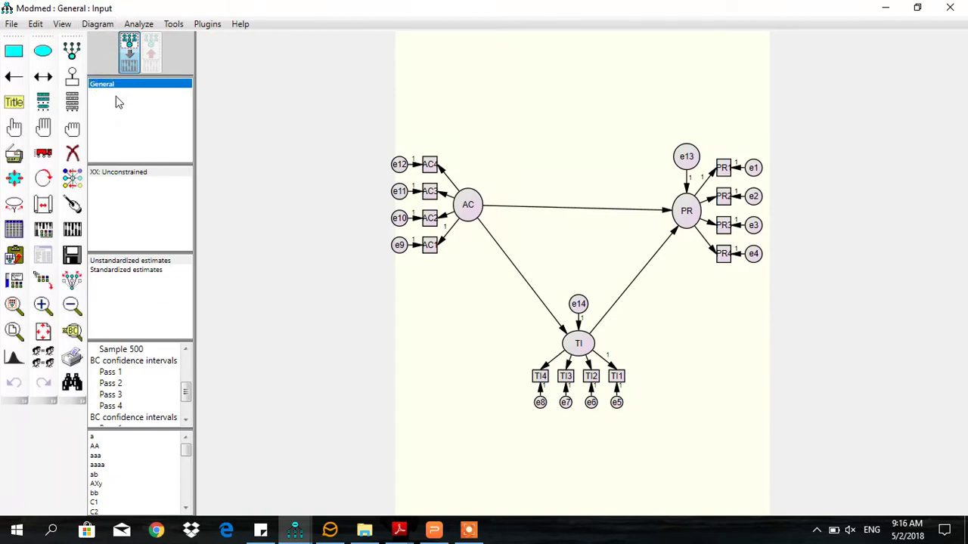
pyautogui.doubleClick(120, 86)
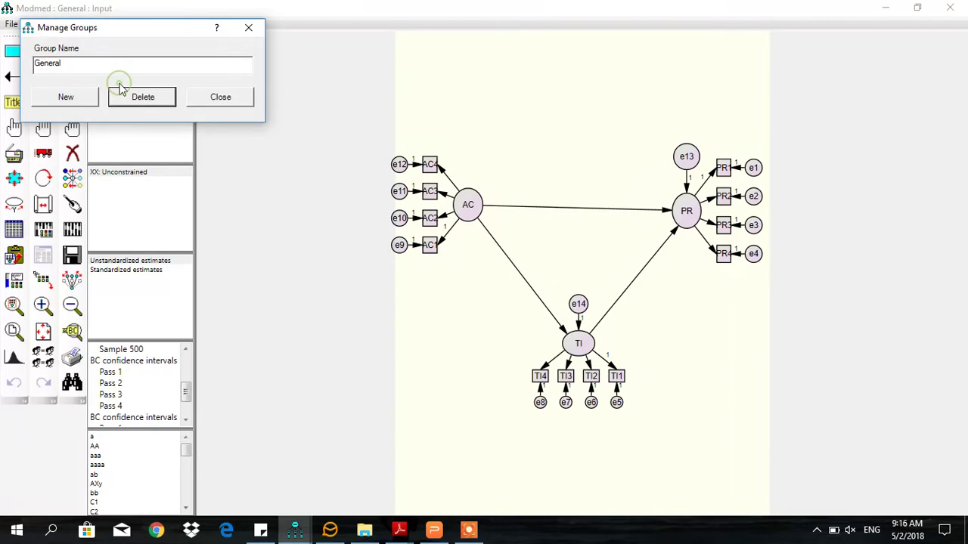
pyautogui.click(109, 65)
pyautogui.doubleClick(109, 65)
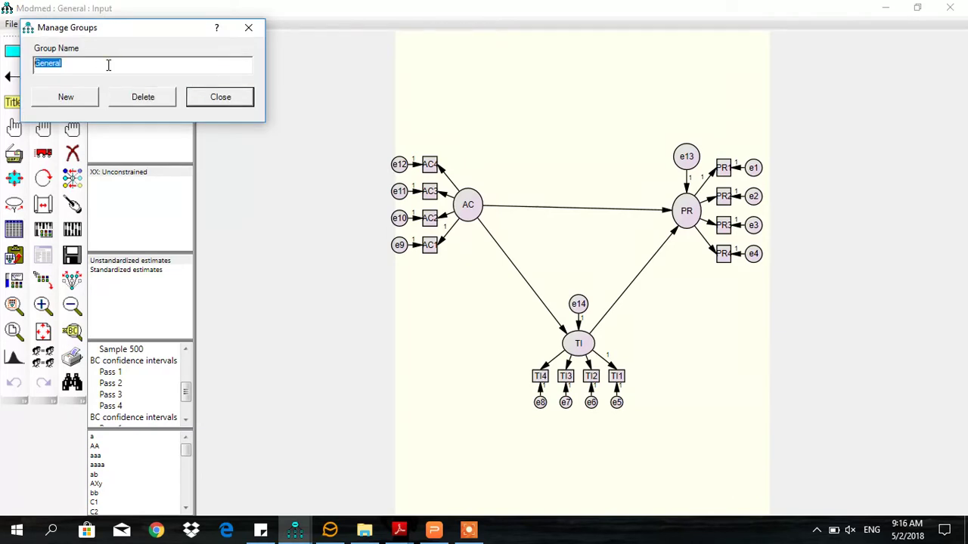
pyautogui.write('Female')
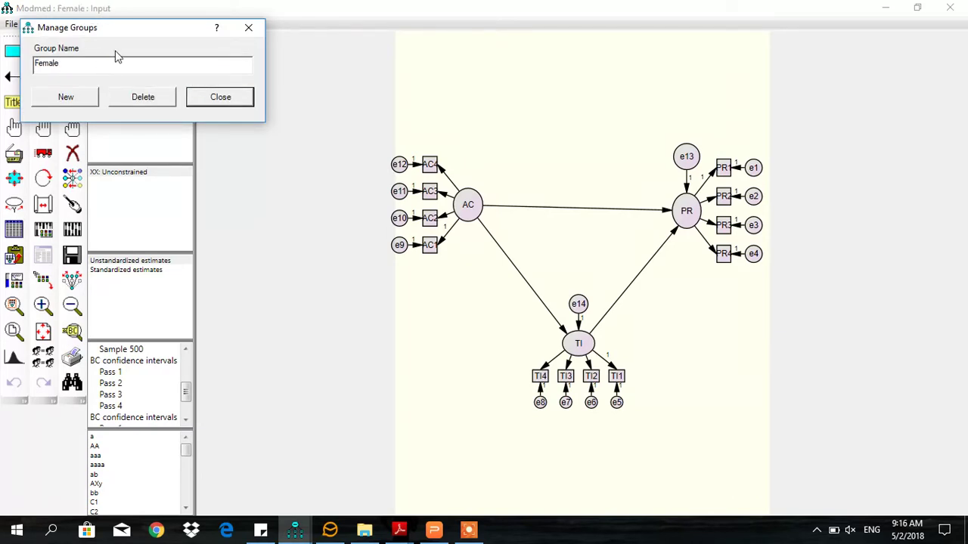
# Add a second group named Male, then make Female the active group.
pyautogui.click(80, 100)
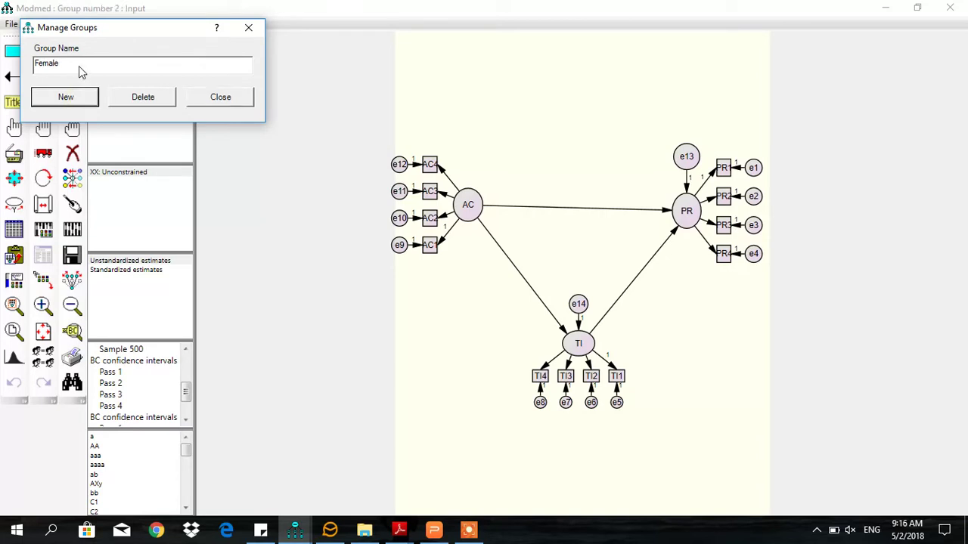
pyautogui.moveTo(35, 64); pyautogui.dragTo(98, 64)
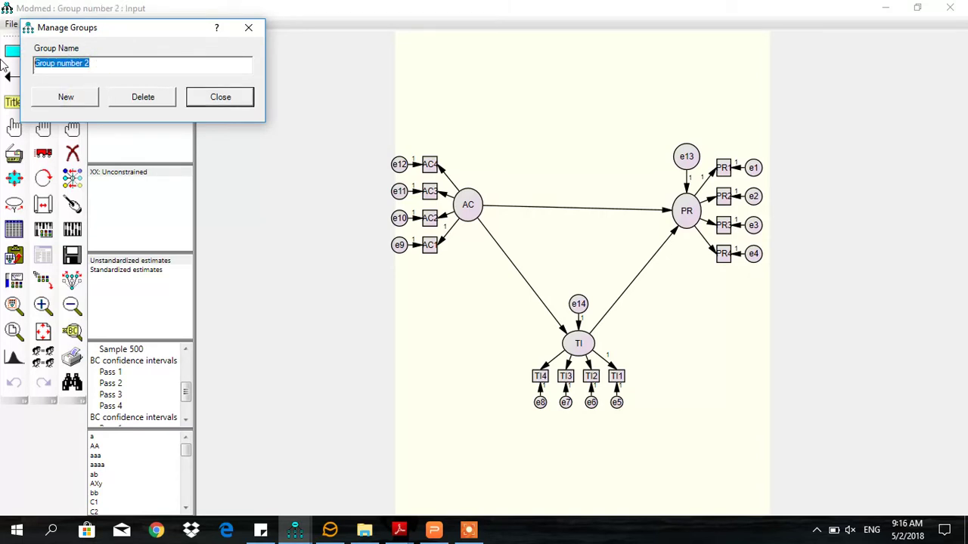
pyautogui.write('Male')
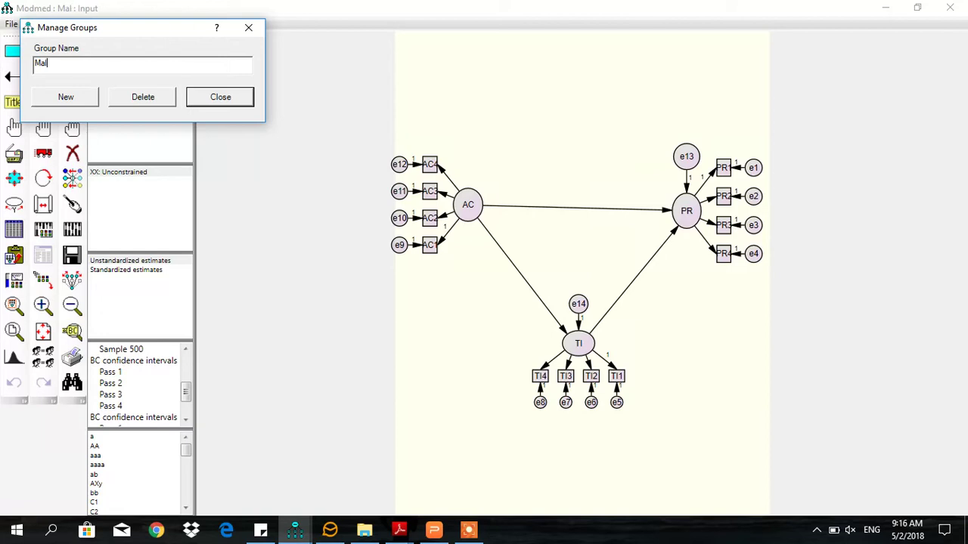
pyautogui.click(216, 97)
pyautogui.click(127, 83)
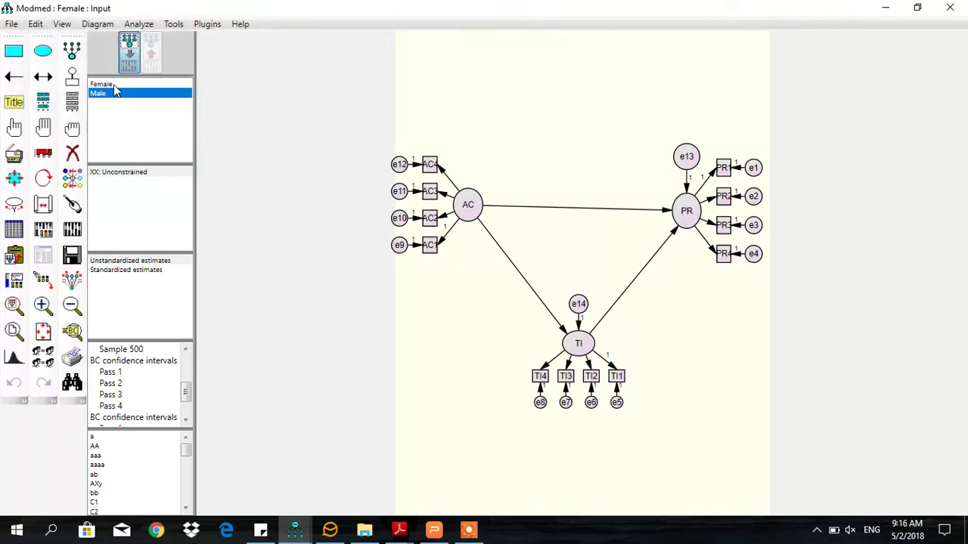
# Assign DataMM16Apr18.sav from the Documents Data folder to the Female group.
pyautogui.click(16, 233)
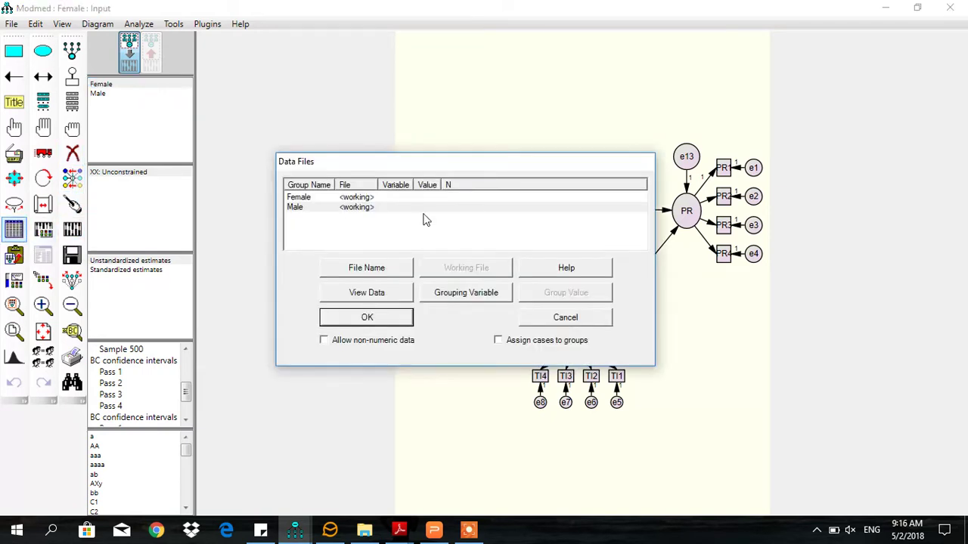
pyautogui.click(341, 199)
pyautogui.click(381, 271)
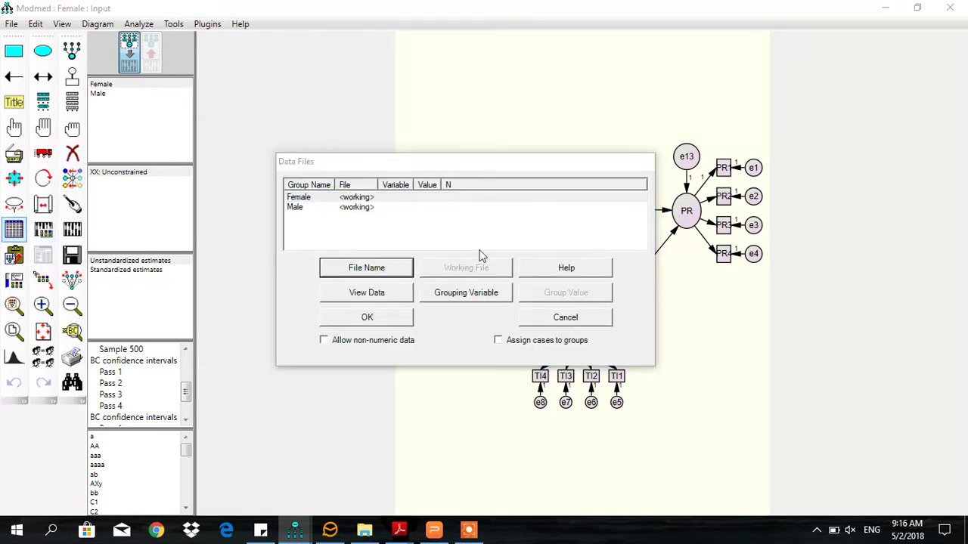
pyautogui.click(484, 186)
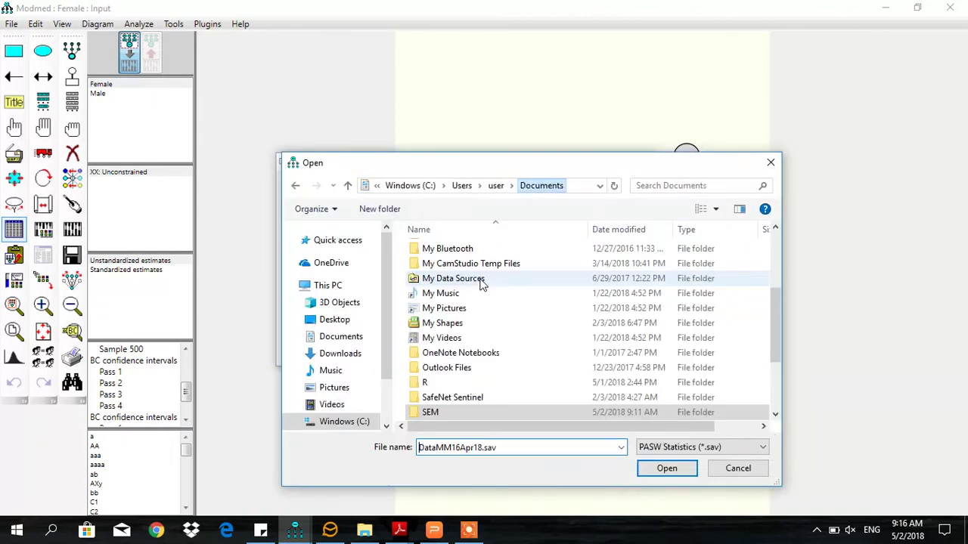
pyautogui.scroll(2, 476, 295)
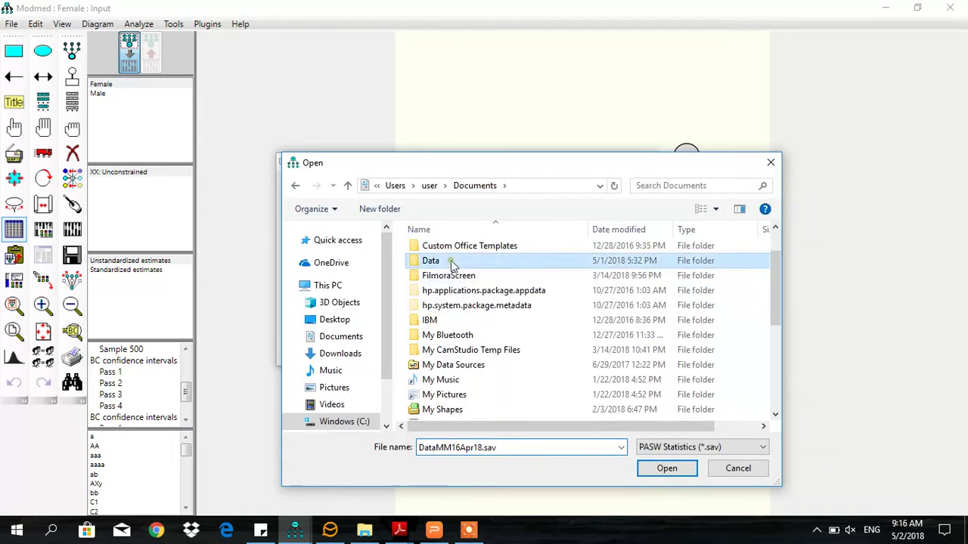
pyautogui.doubleClick(473, 262)
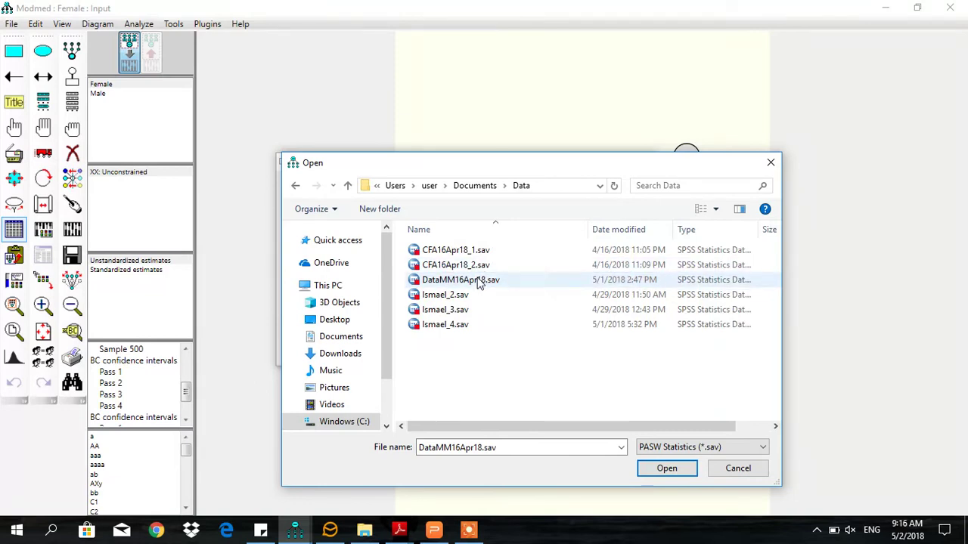
pyautogui.click(490, 280)
pyautogui.click(663, 468)
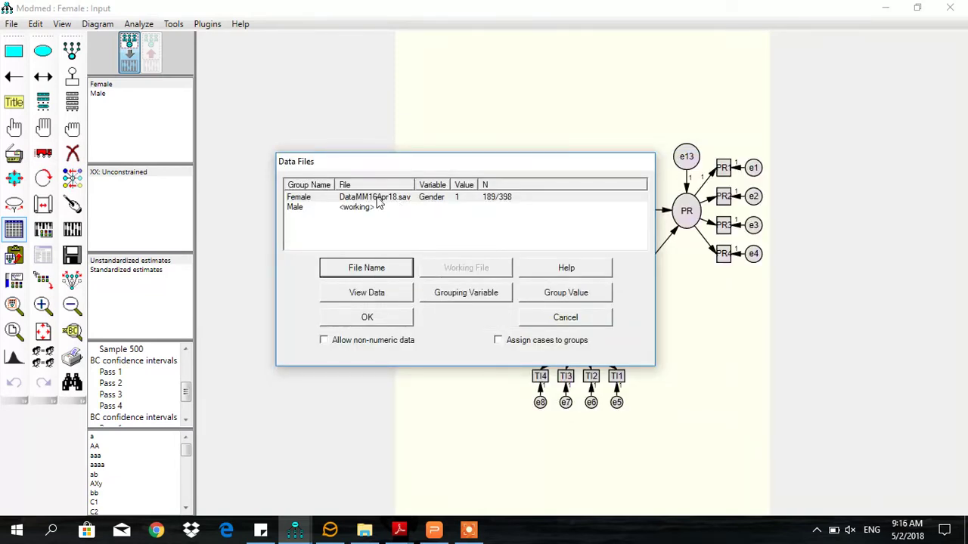
# Set Female's grouping variable to Gender with value 1 (189 of 398 cases).
pyautogui.click(459, 300)
pyautogui.scroll(-3, 457, 263)
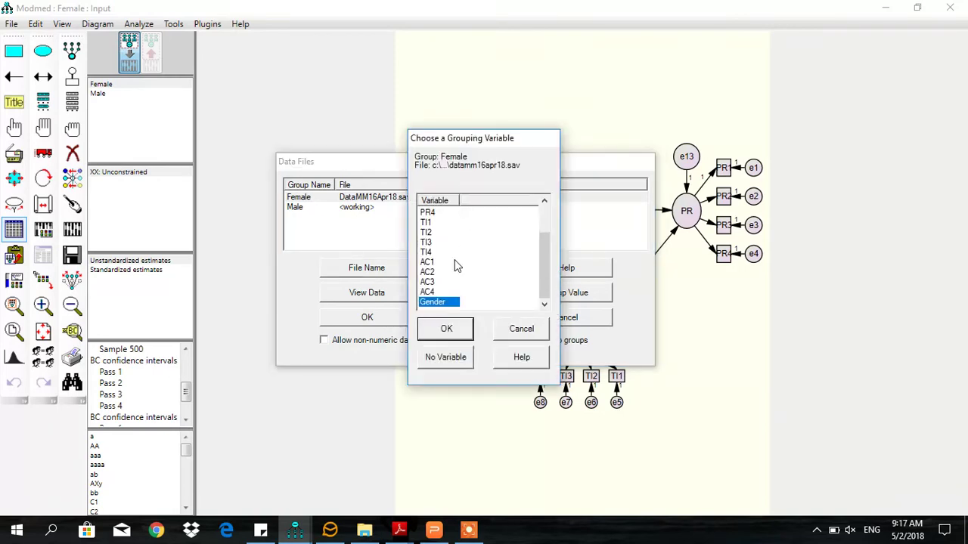
pyautogui.click(447, 329)
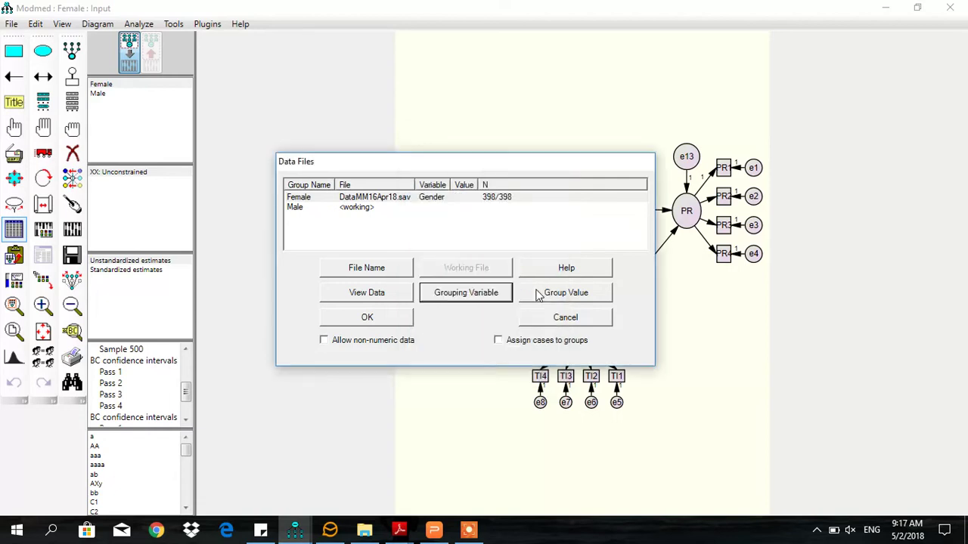
pyautogui.click(549, 300)
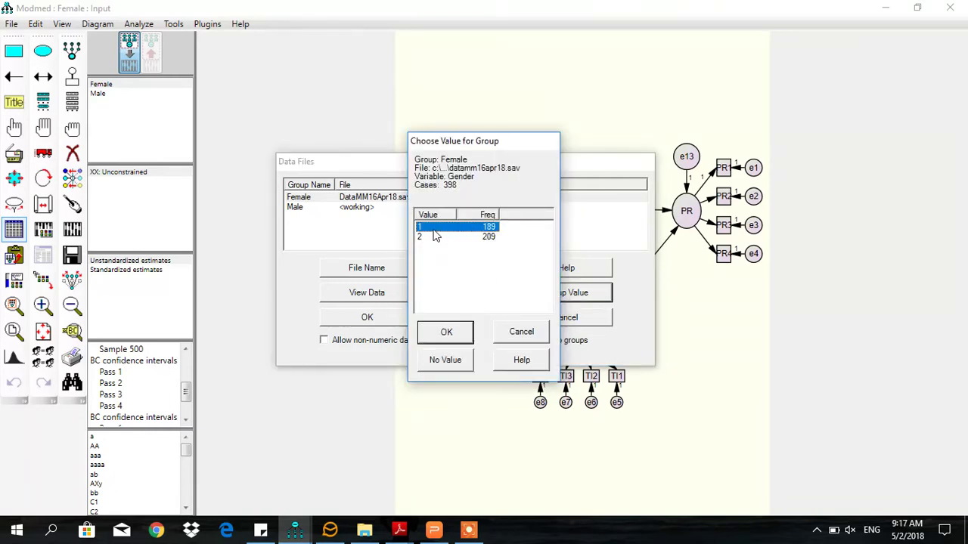
pyautogui.click(457, 333)
pyautogui.click(342, 214)
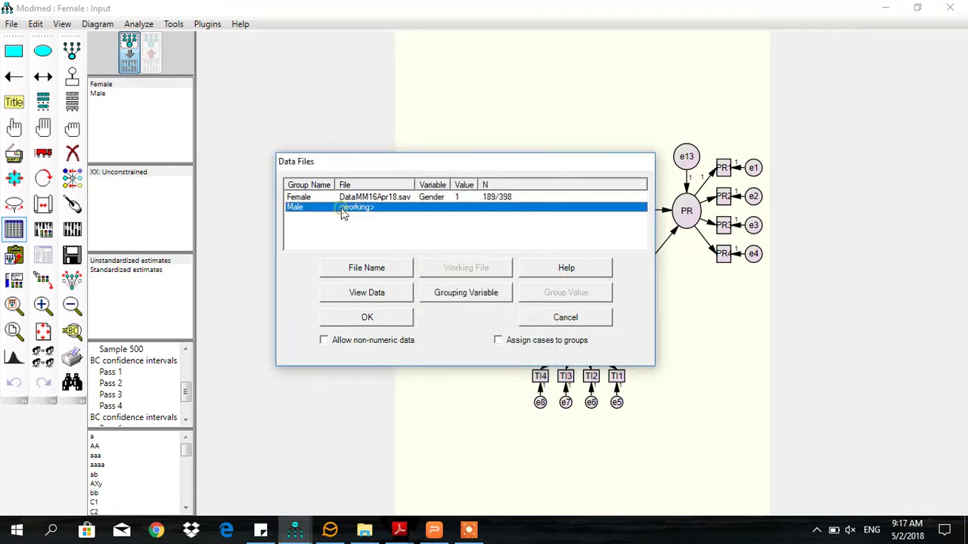
# Assign DataMM16Apr18.sav from the Data folder to the Male group.
pyautogui.click(388, 274)
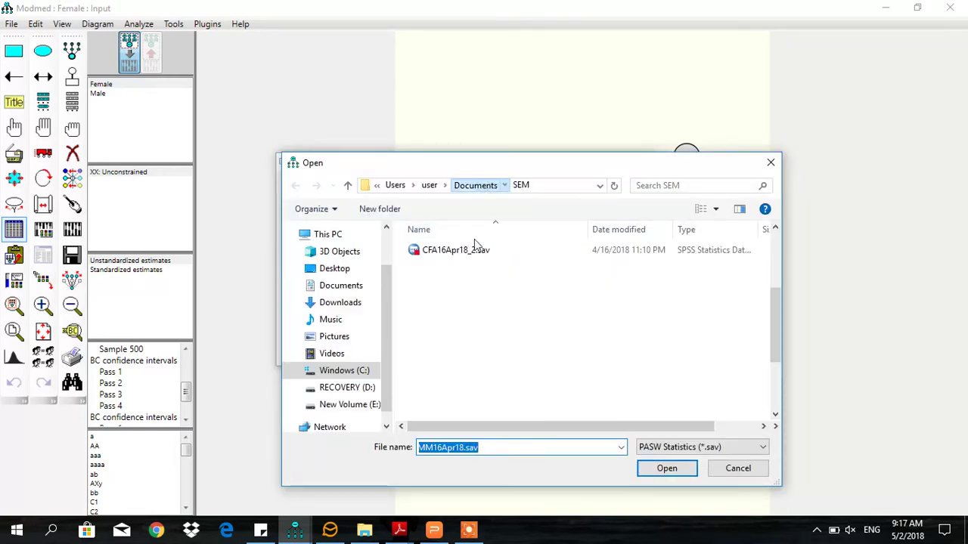
pyautogui.doubleClick(445, 308)
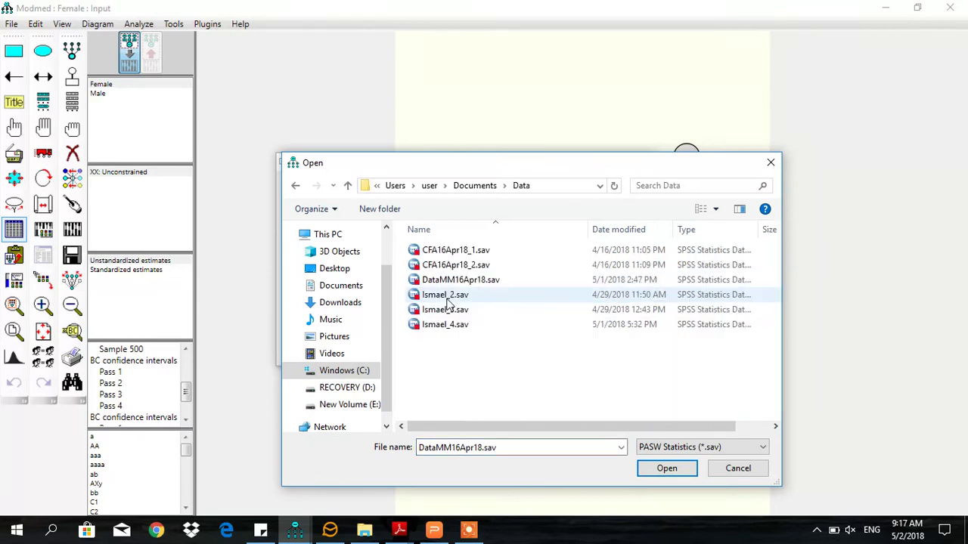
pyautogui.click(463, 281)
pyautogui.click(667, 470)
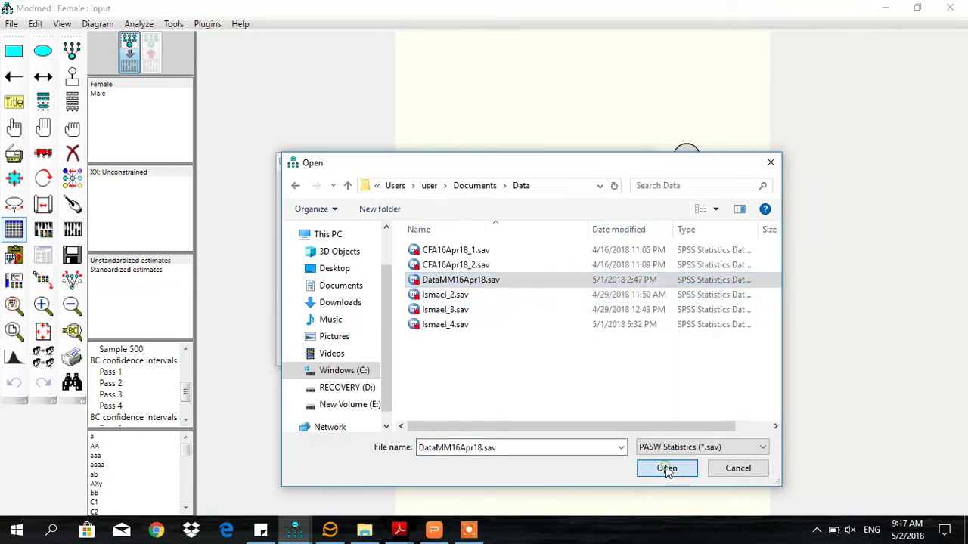
# Set Male's grouping variable to Gender with value 2 (209 of 398 cases) and confirm.
pyautogui.click(471, 297)
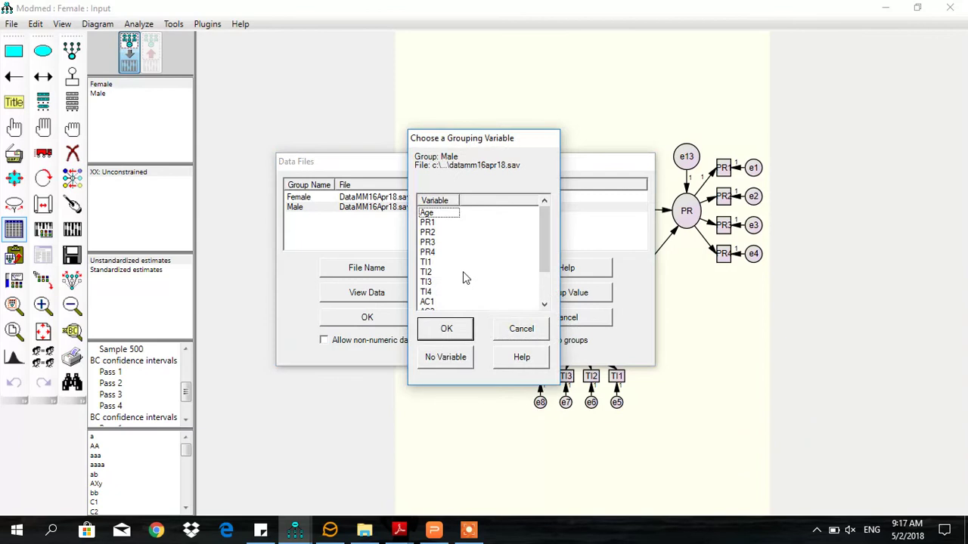
pyautogui.scroll(-2, 466, 278)
pyautogui.click(440, 303)
pyautogui.click(445, 330)
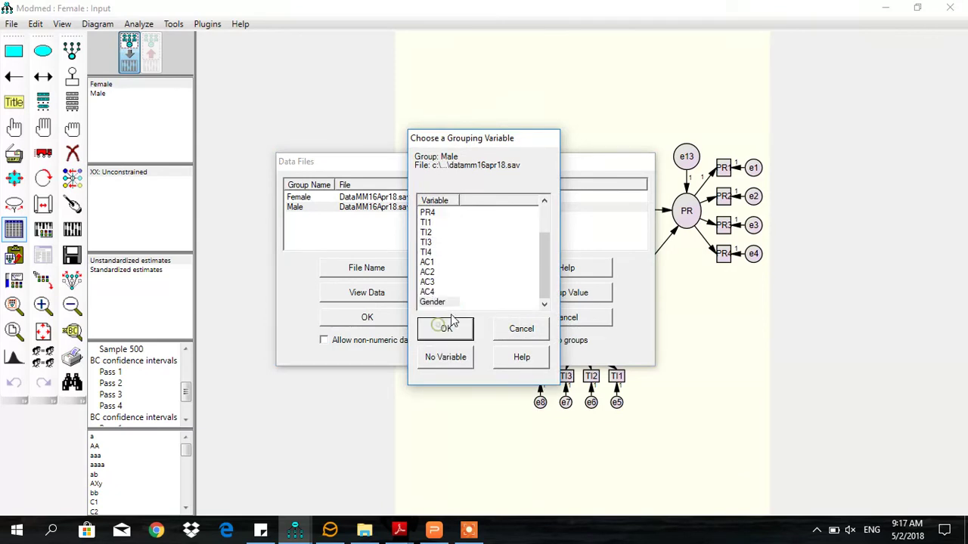
pyautogui.click(575, 295)
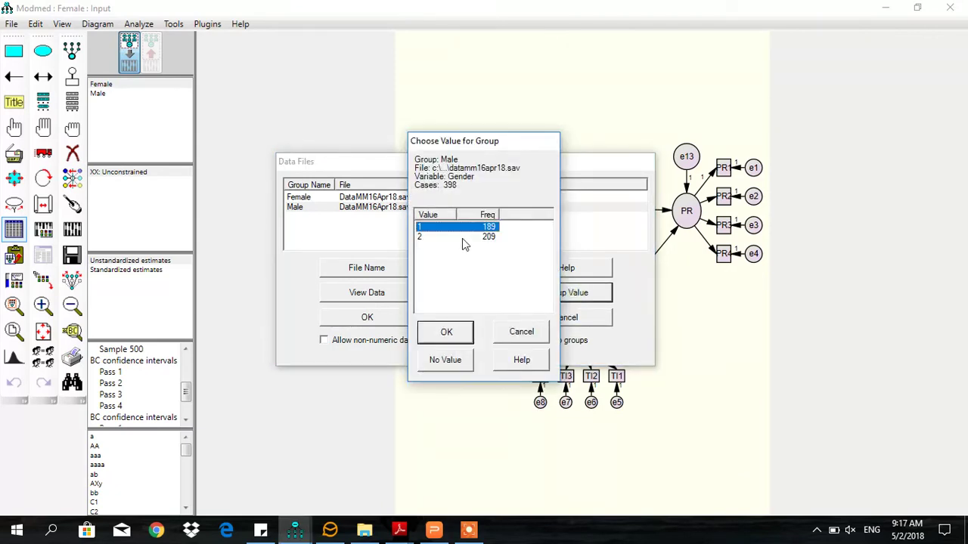
pyautogui.click(463, 237)
pyautogui.click(446, 332)
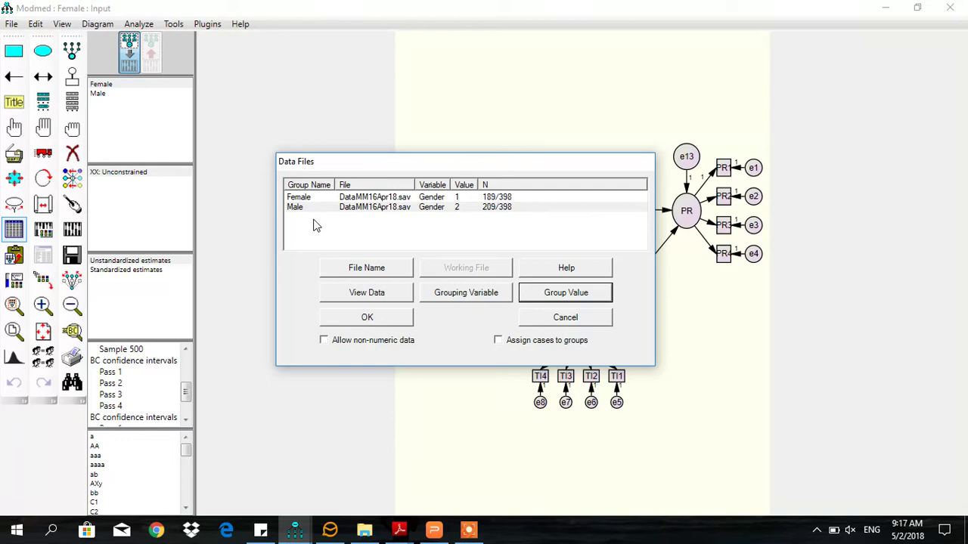
pyautogui.click(366, 318)
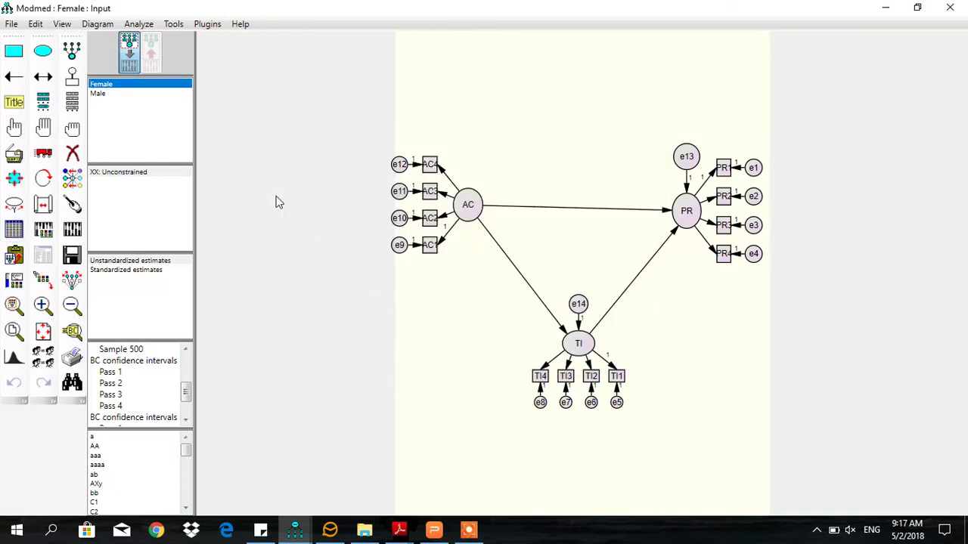
# In Analysis Properties, request standardized estimates, squared multiple correlations, indirect/direct/total effects and correlations of estimates.
pyautogui.click(62, 23)
pyautogui.click(94, 61)
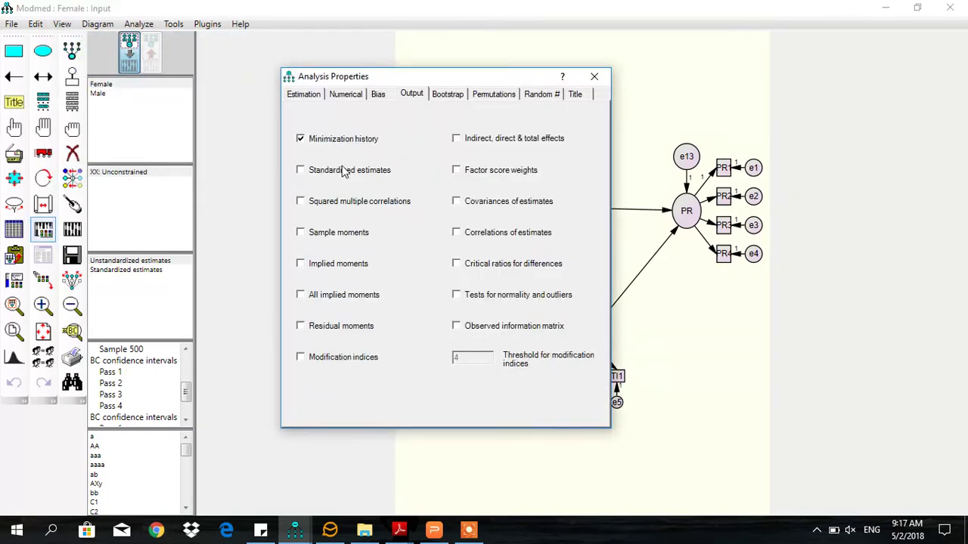
pyautogui.click(333, 174)
pyautogui.click(338, 205)
pyautogui.click(487, 140)
pyautogui.click(488, 205)
pyautogui.click(479, 200)
pyautogui.click(478, 239)
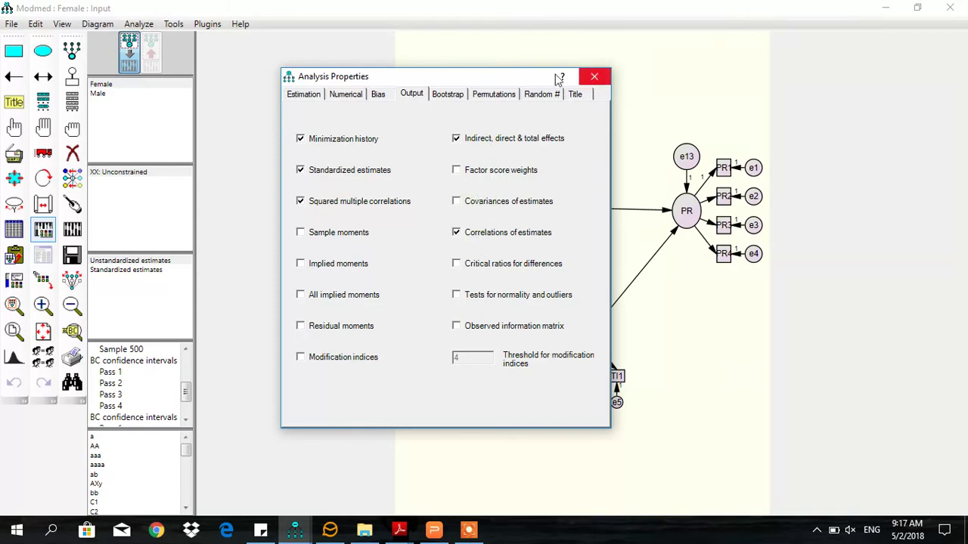
# Enable bootstrapping with 500 samples and 95% bias-corrected confidence intervals, then close Analysis Properties.
pyautogui.click(440, 96)
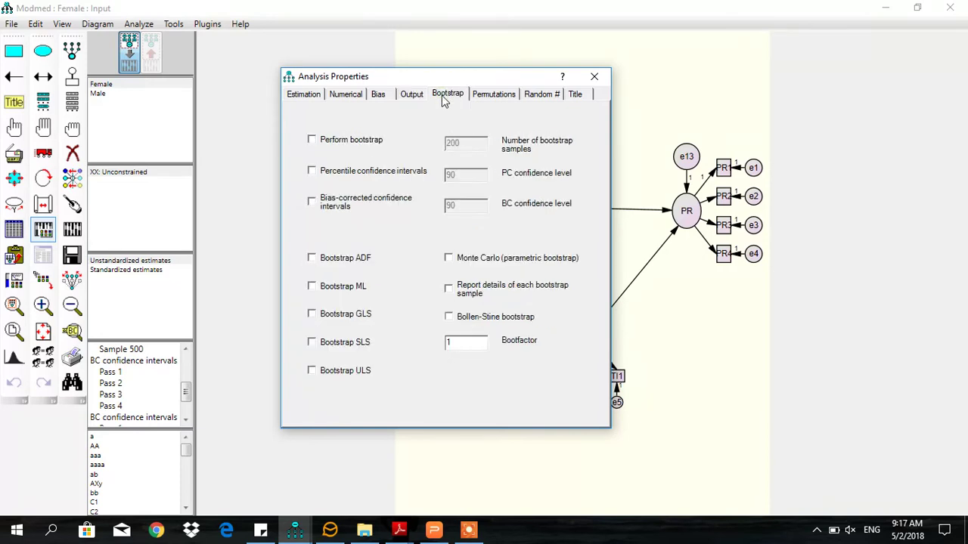
pyautogui.click(342, 142)
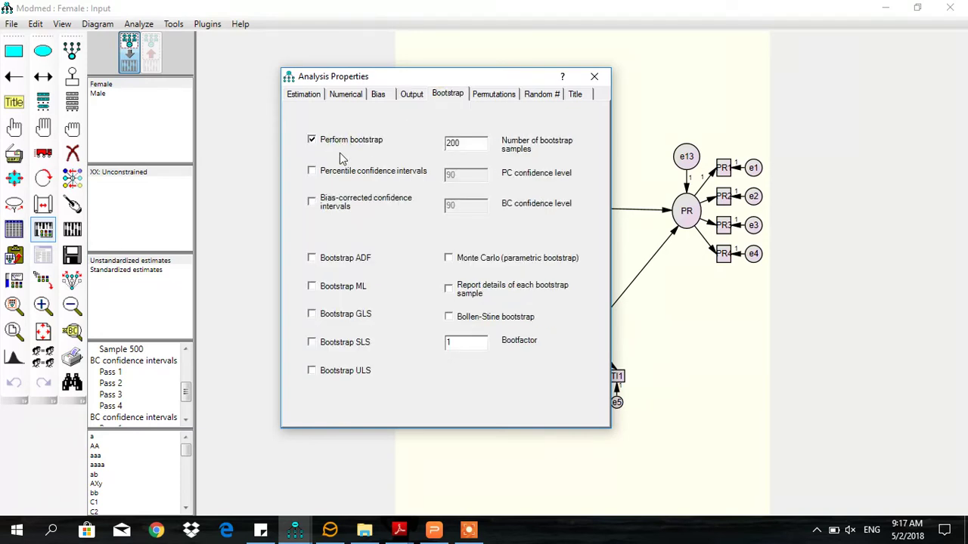
pyautogui.click(342, 209)
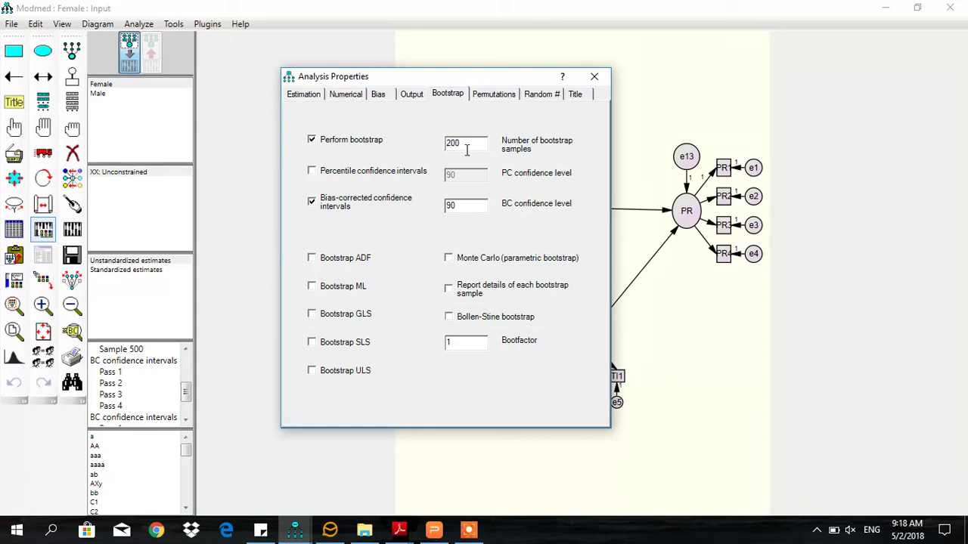
pyautogui.write('5')
pyautogui.doubleClick(454, 207)
pyautogui.write('90')
pyautogui.press('BackSpace')
pyautogui.write('5')
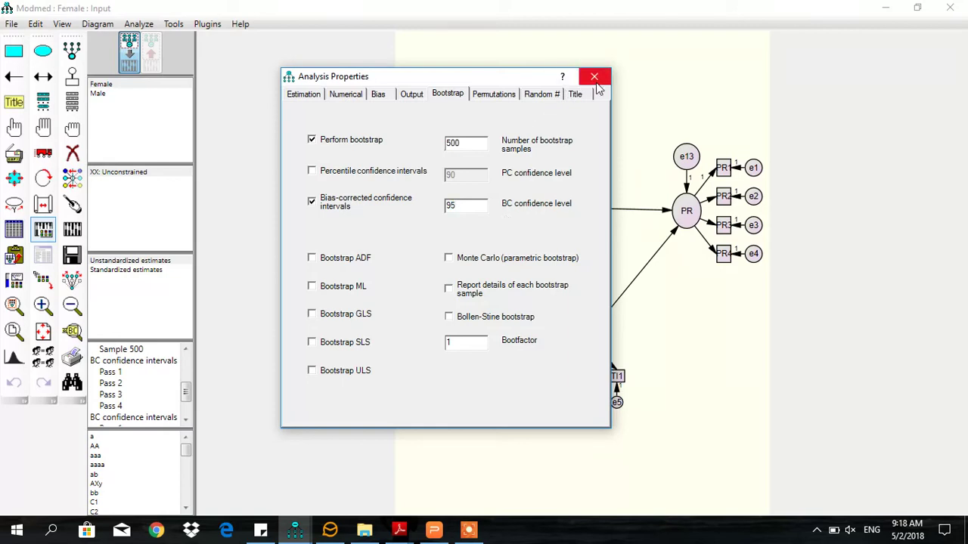
pyautogui.click(594, 76)
# Calculate Estimates for both groups, reaching chi-square 198.8 with df 102.
pyautogui.click(144, 27)
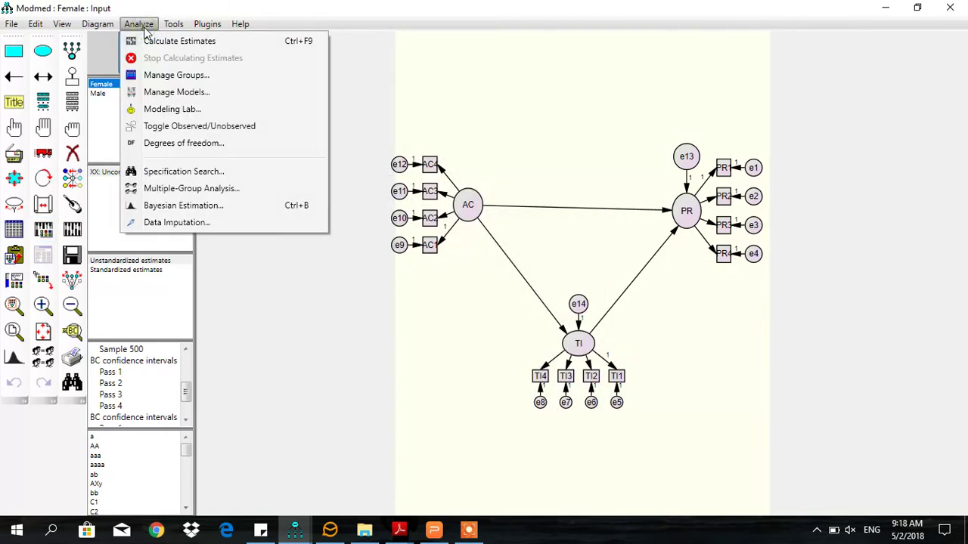
pyautogui.click(139, 38)
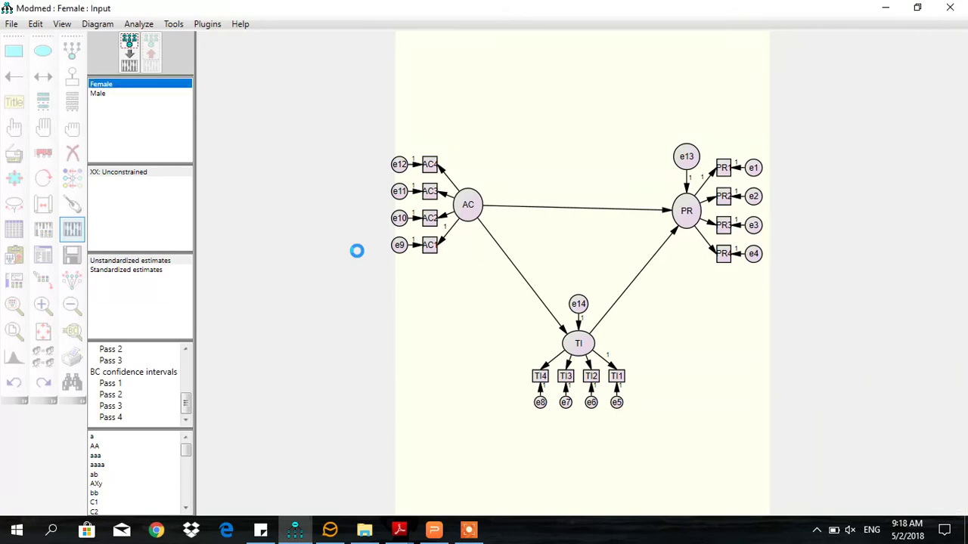
pyautogui.click(62, 24)
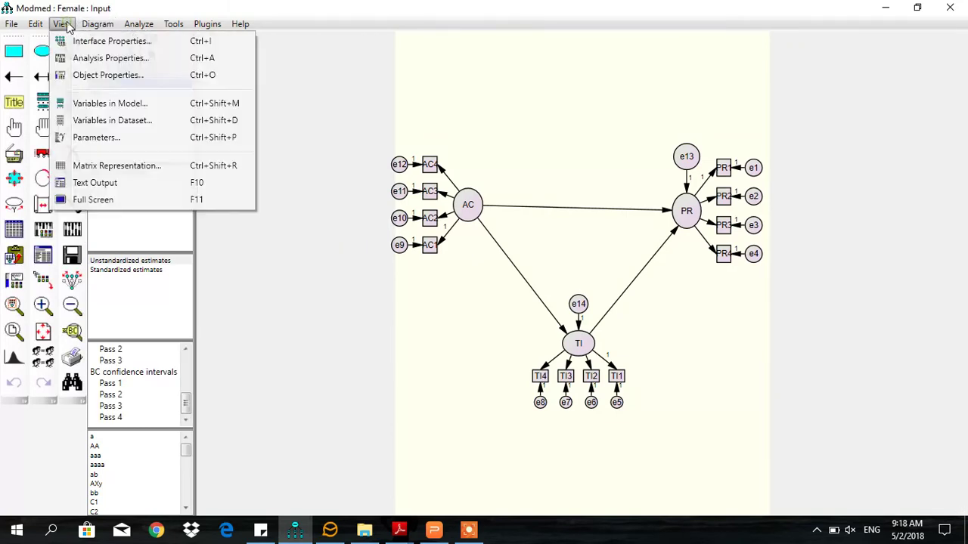
# Compare Female and Male regression weights in Text Output (Female: TI←AC −.478, PR←TI −.350, PR←AC .535).
pyautogui.click(95, 183)
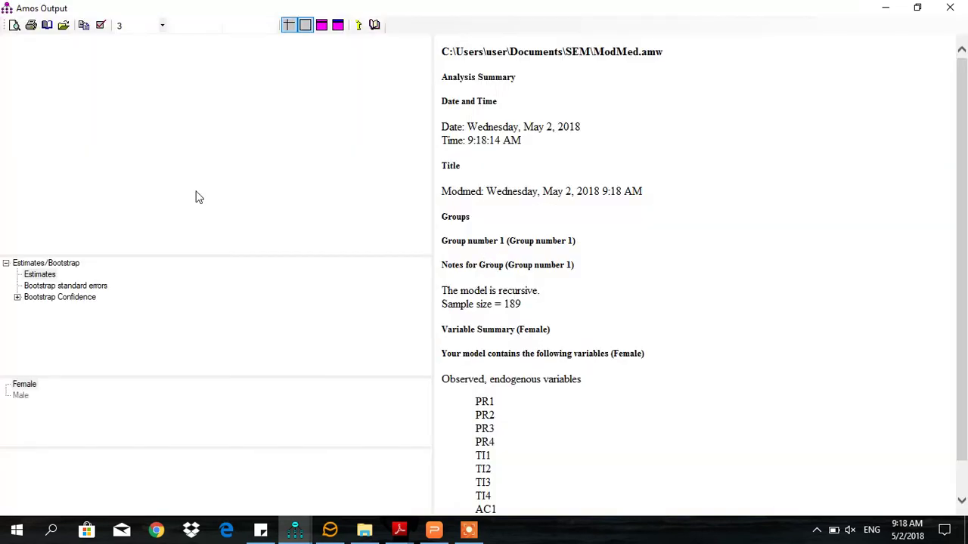
pyautogui.click(41, 108)
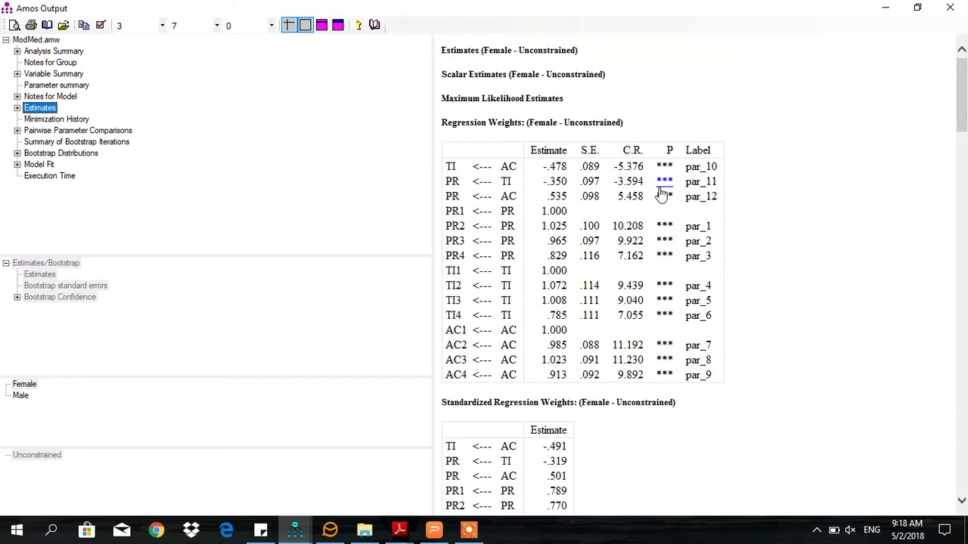
pyautogui.click(27, 386)
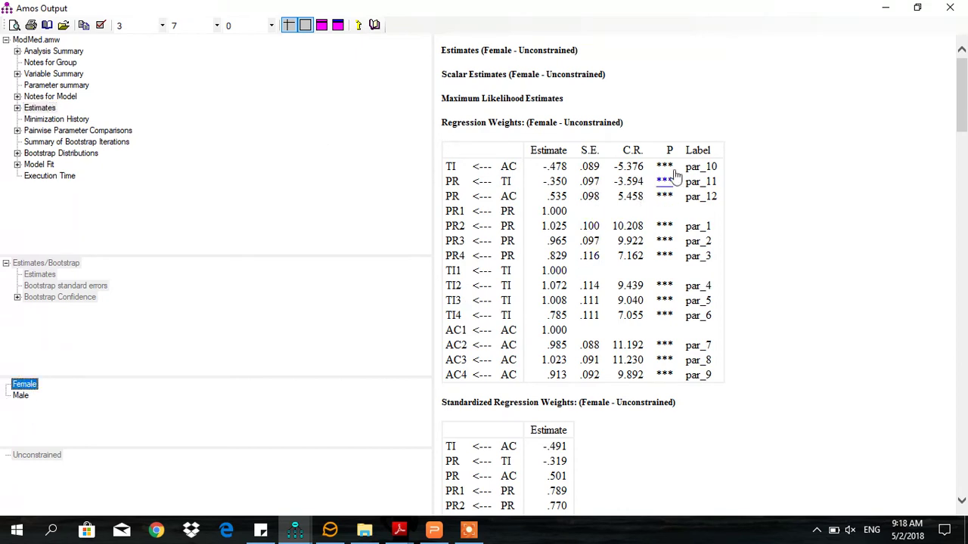
pyautogui.click(20, 396)
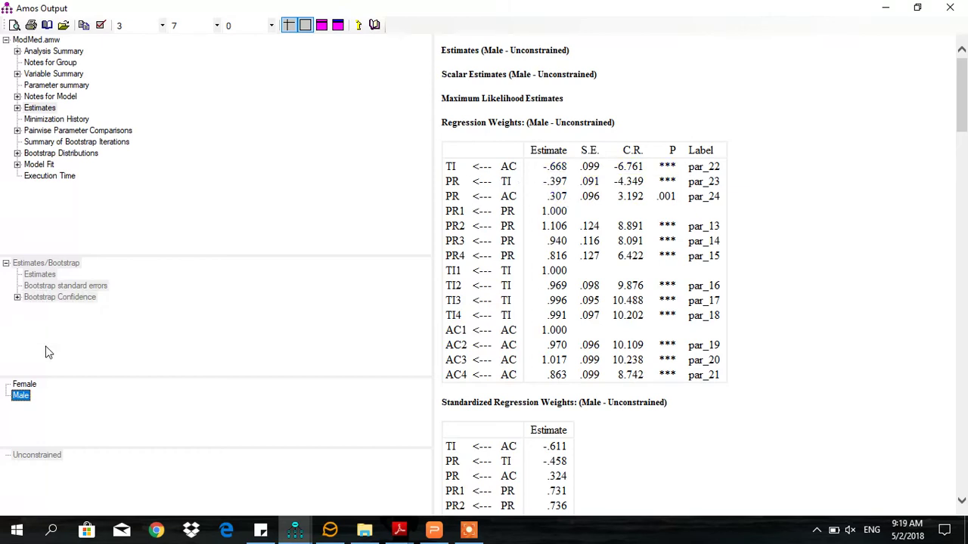
pyautogui.click(24, 384)
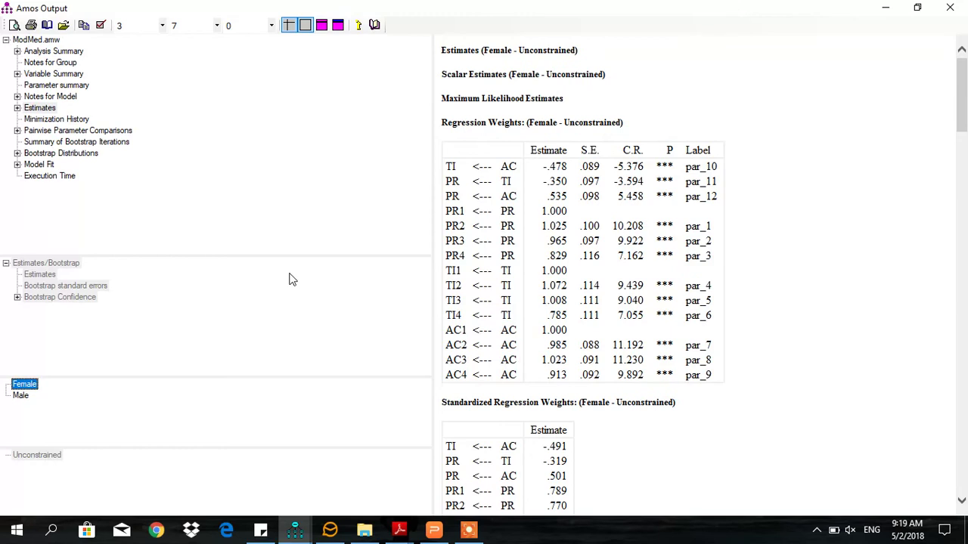
pyautogui.click(23, 397)
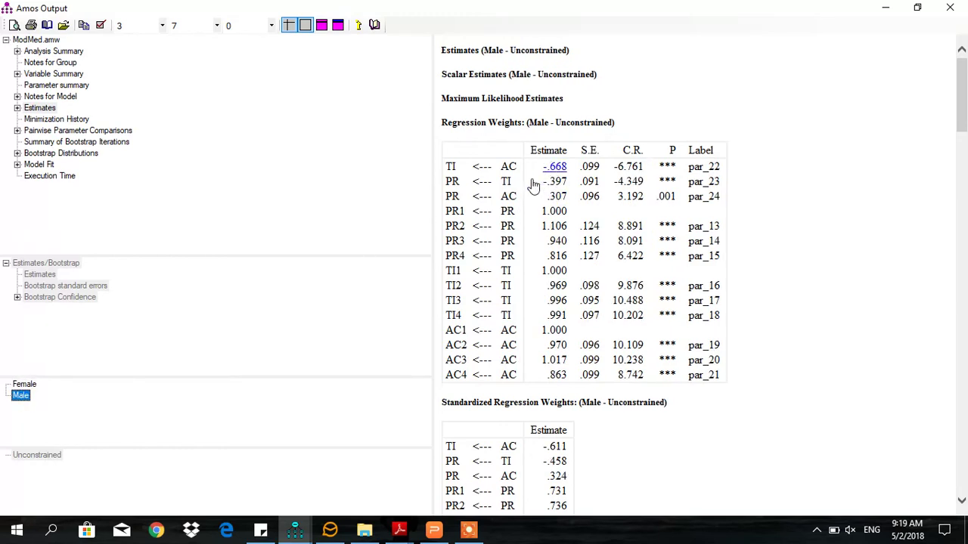
pyautogui.click(23, 383)
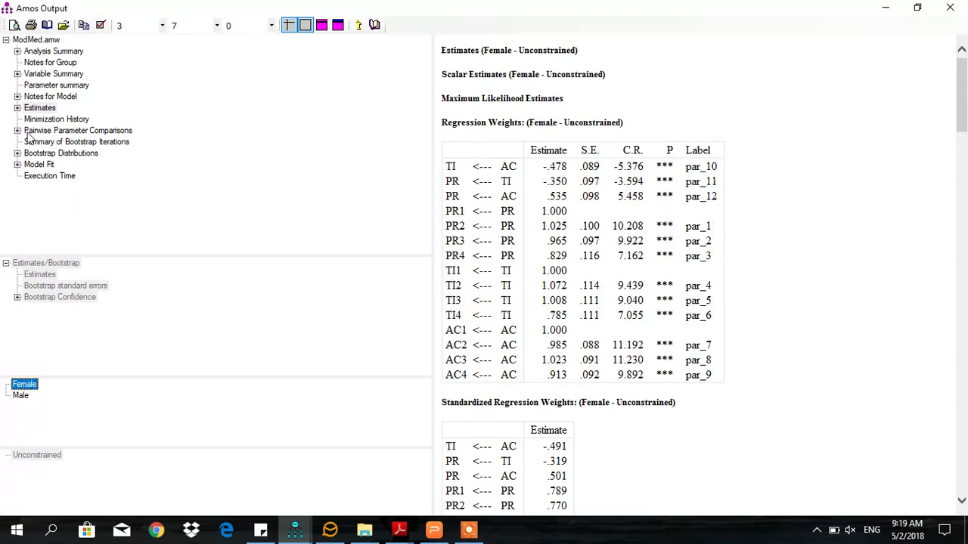
pyautogui.click(18, 108)
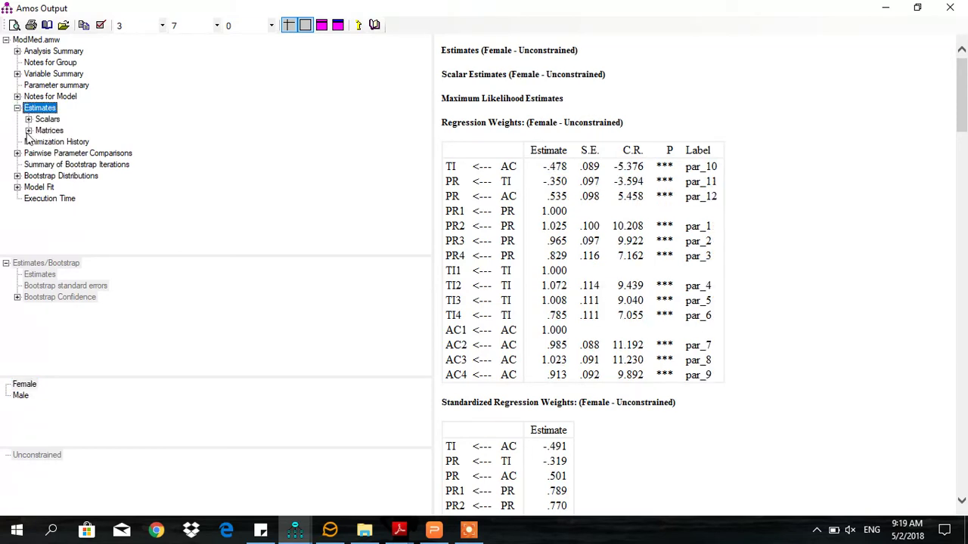
# View the Indirect Effects matrix: AC on PR is .168 for Female, .265 for Male.
pyautogui.click(28, 132)
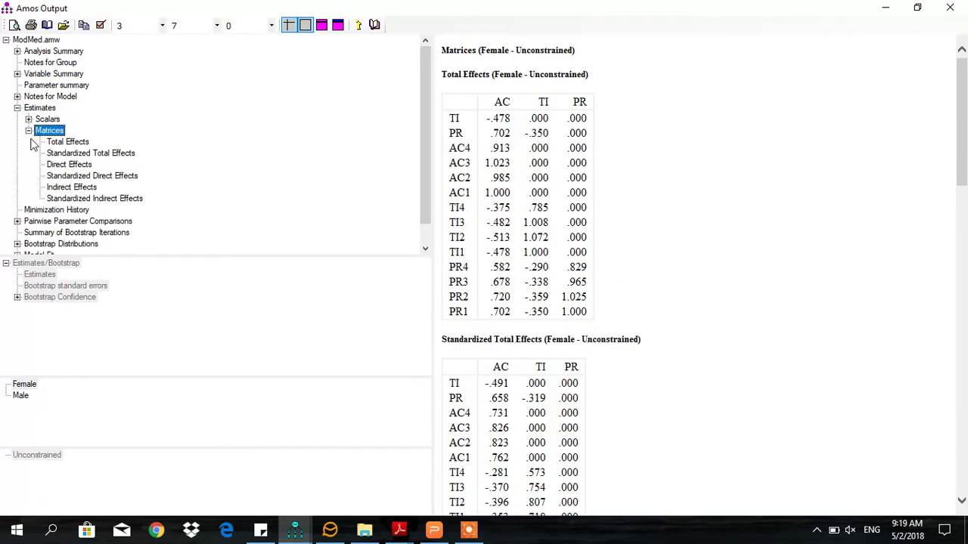
pyautogui.click(76, 188)
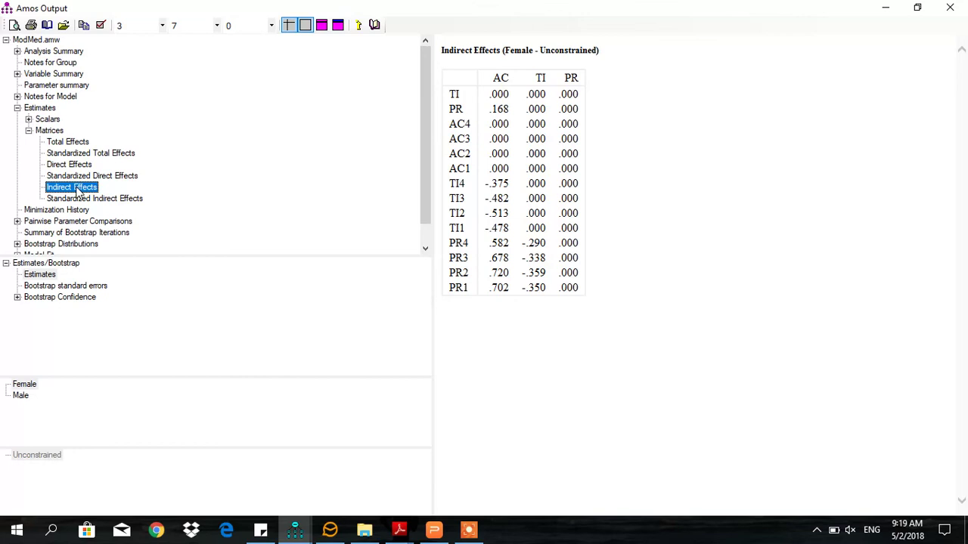
pyautogui.click(24, 385)
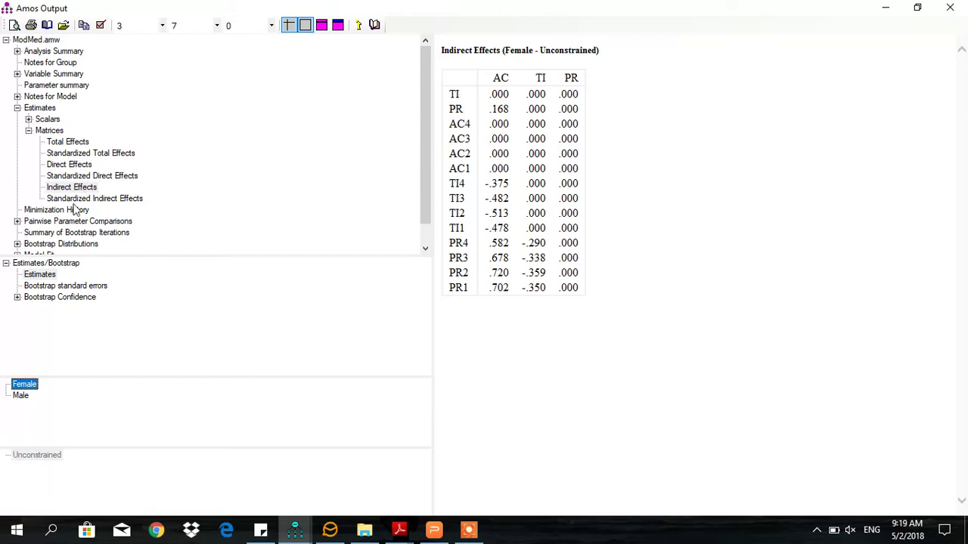
pyautogui.click(23, 395)
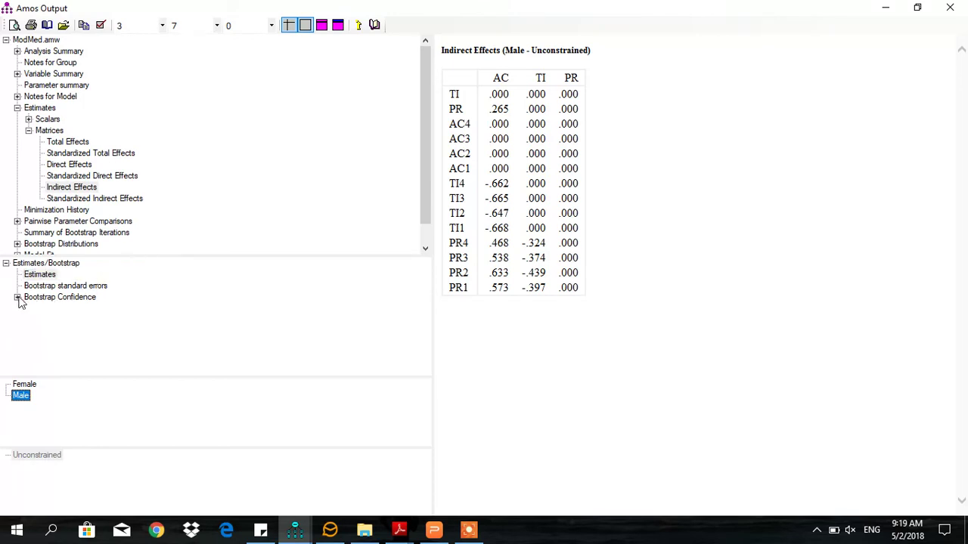
# Check bias-corrected two-tailed significance of indirect effects for Female and Male (Male AC→PR p = .006).
pyautogui.click(17, 298)
pyautogui.click(28, 308)
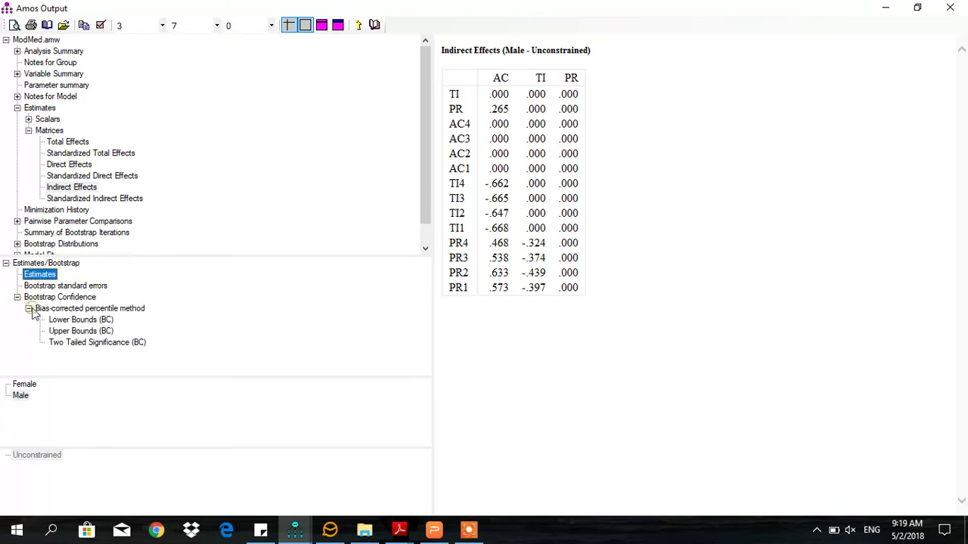
pyautogui.click(112, 344)
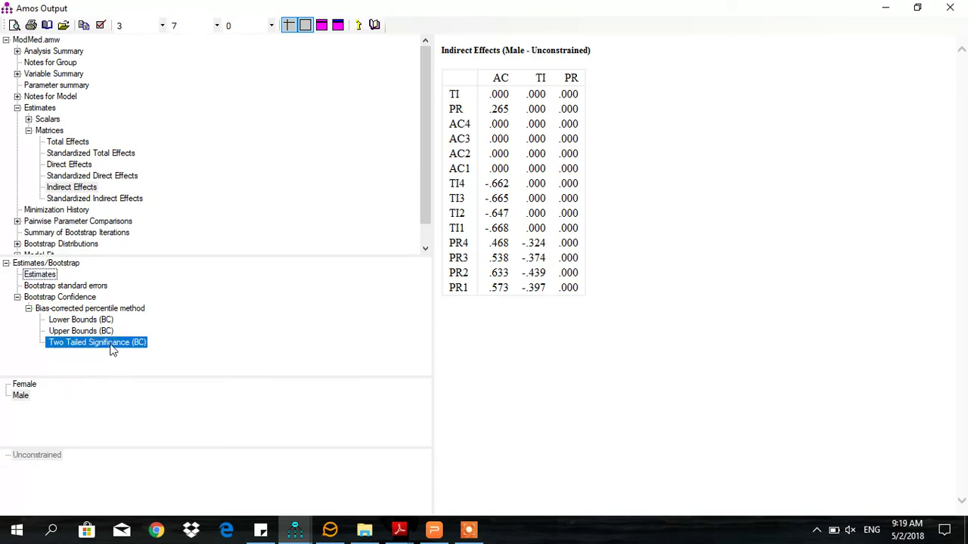
pyautogui.click(36, 383)
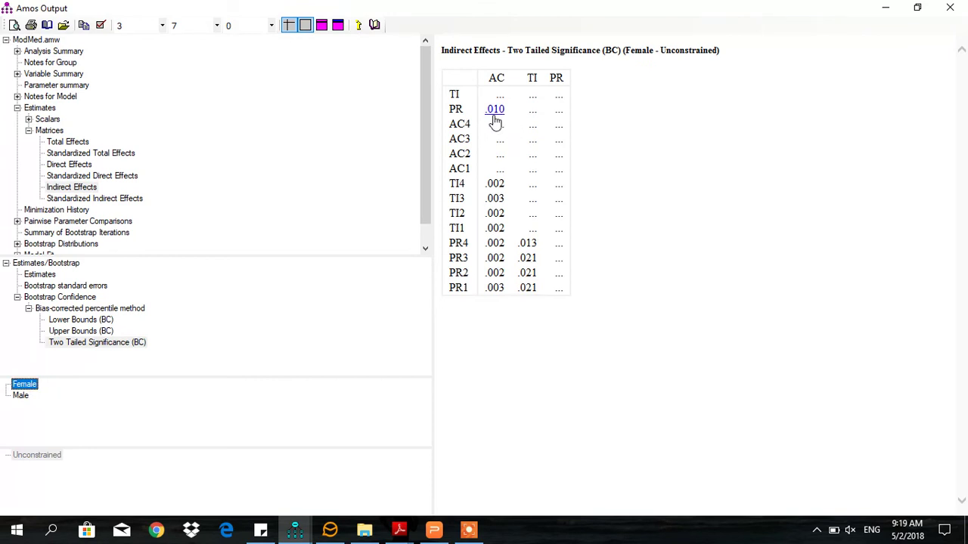
pyautogui.click(24, 397)
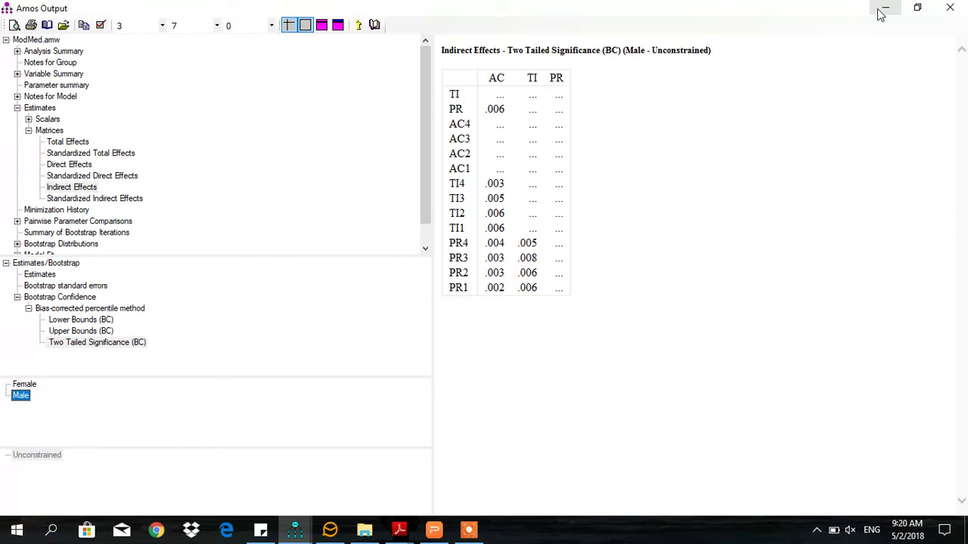
pyautogui.click(879, 14)
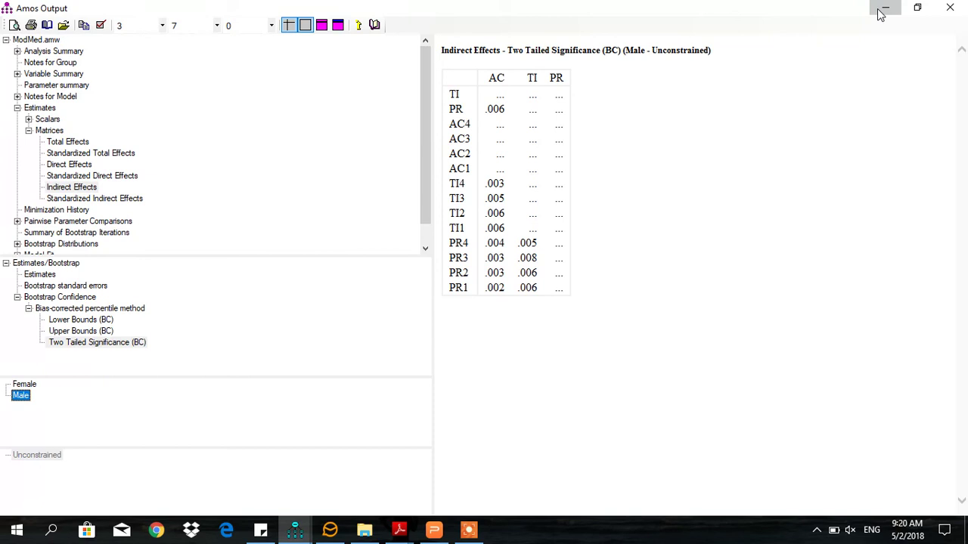